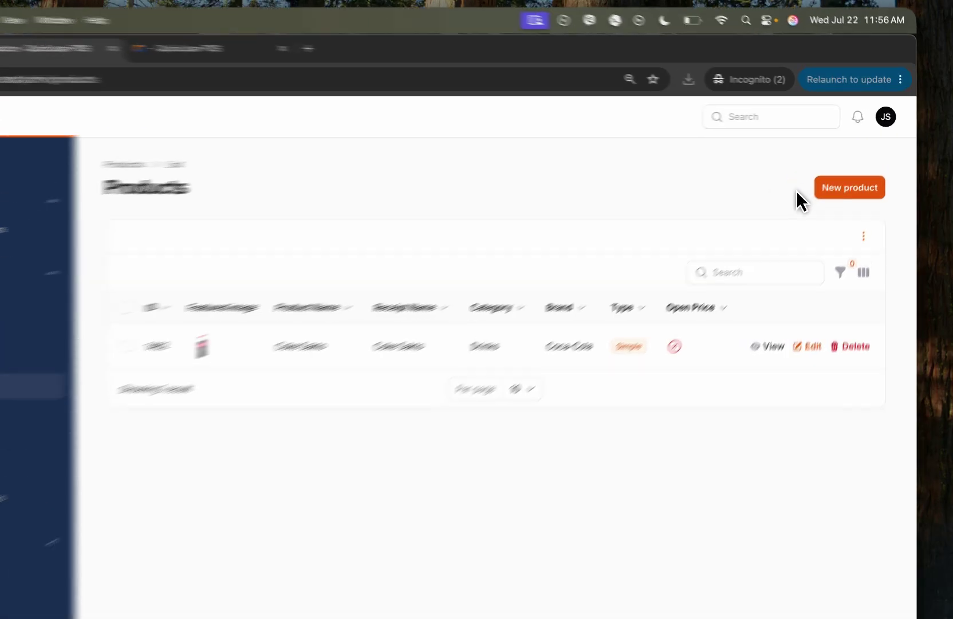
- Start a new product and set its category to Drinks
{"action": "left_click", "coordinate": [814, 212]}
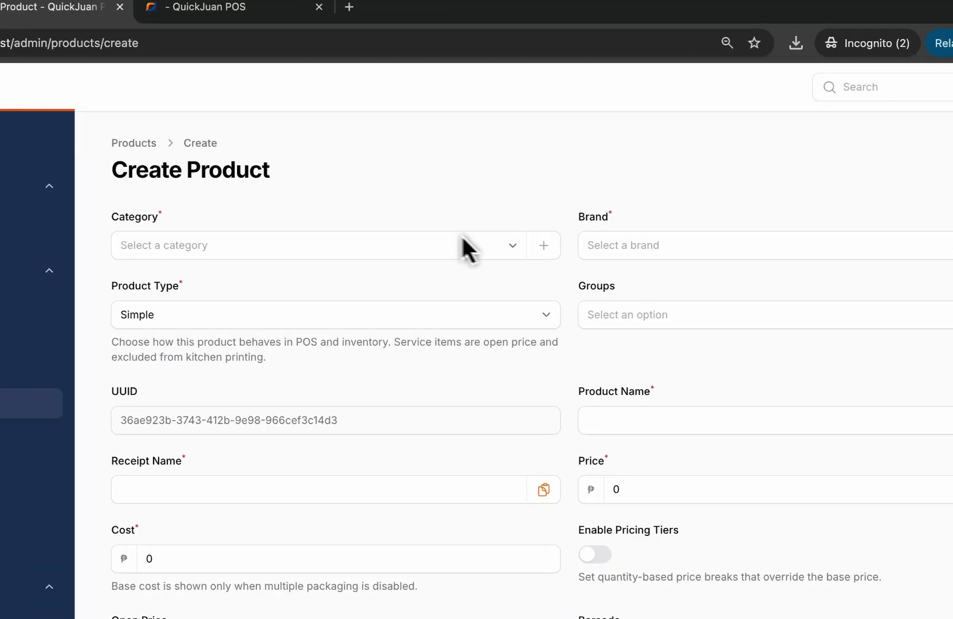
{"action": "left_click", "coordinate": [485, 247]}
{"action": "left_click", "coordinate": [281, 311]}
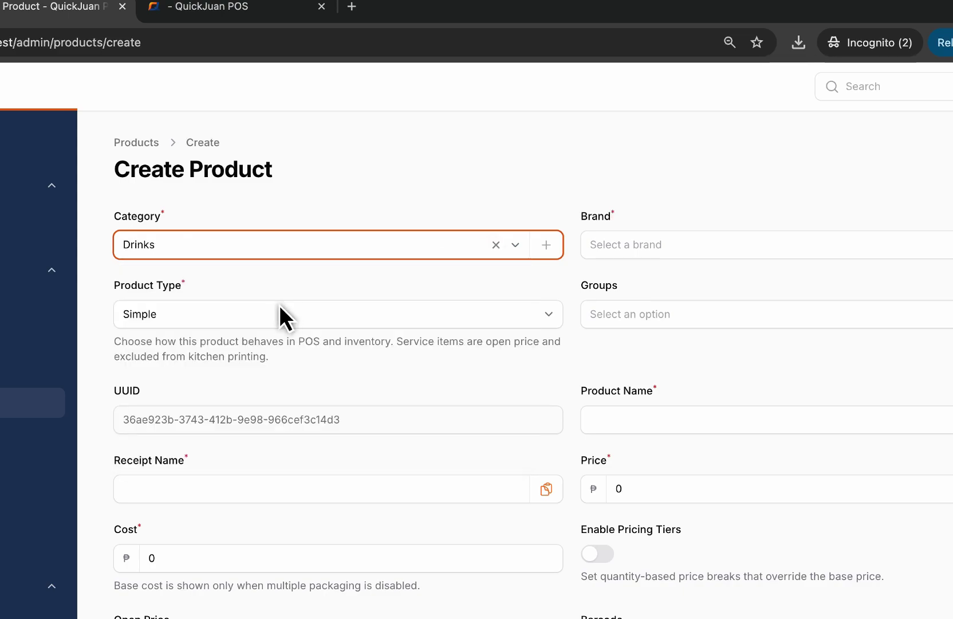
- Create a new brand named ZAGU for the product from within the product form
{"action": "left_click", "coordinate": [762, 245]}
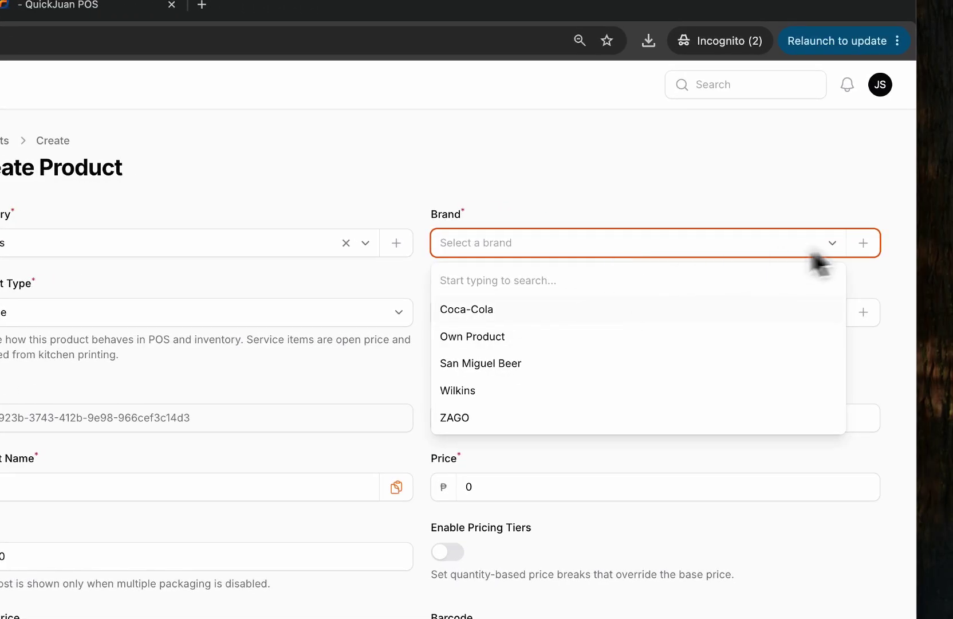
{"action": "left_click", "coordinate": [864, 243]}
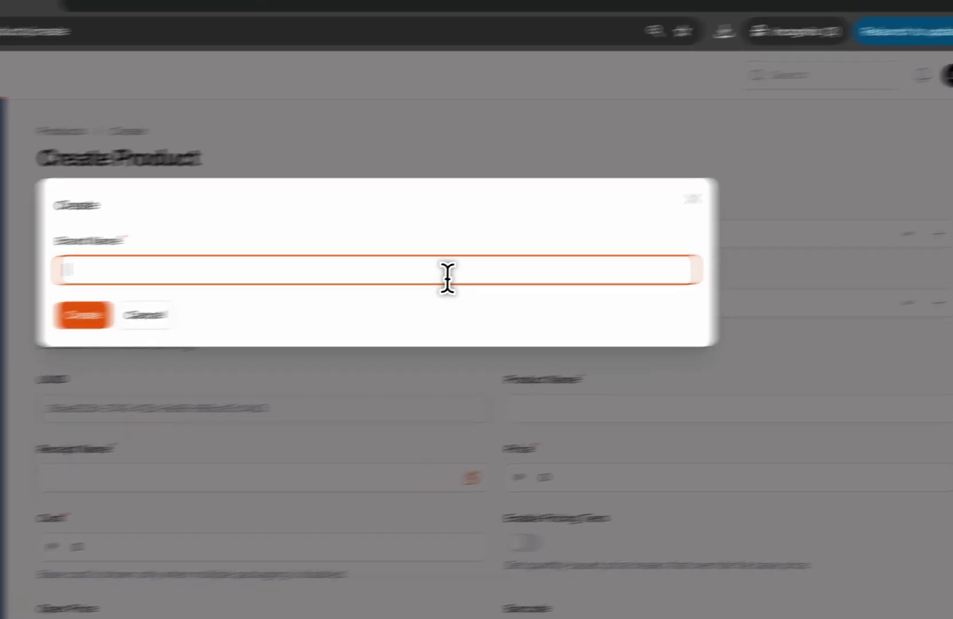
{"action": "type", "text": "ZAGU"}
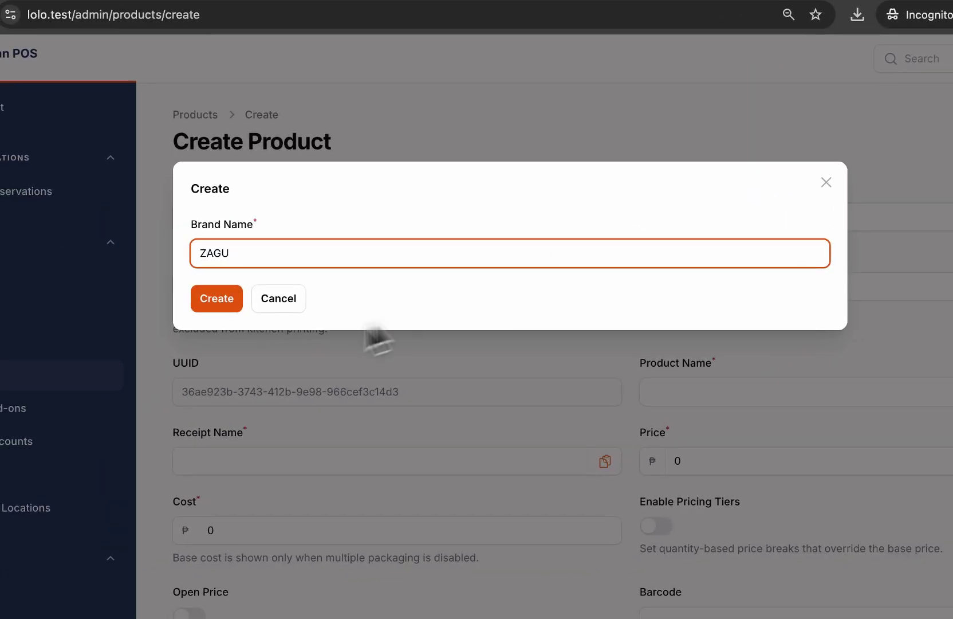
{"action": "left_click", "coordinate": [235, 300]}
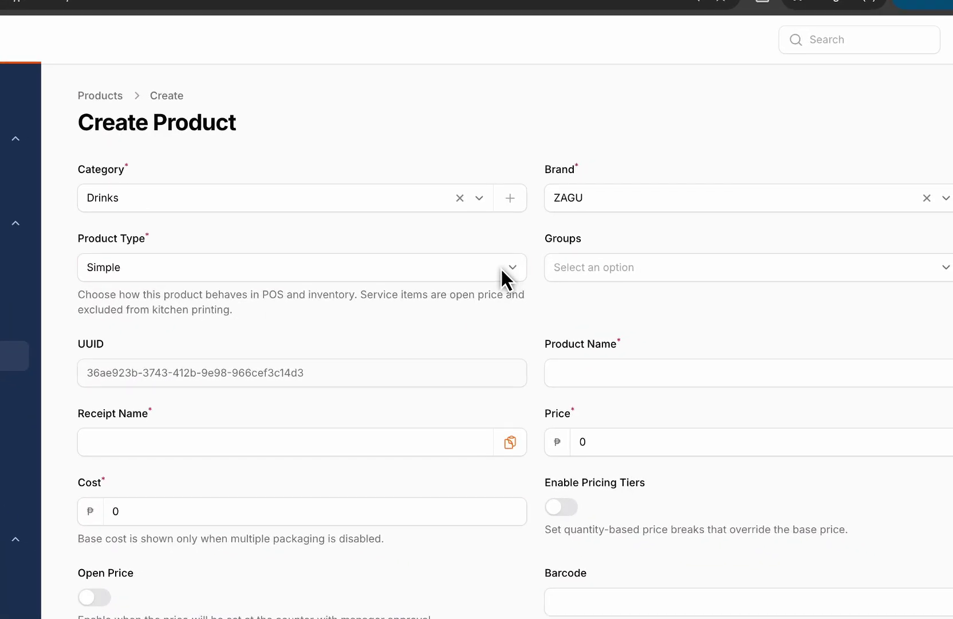
- Set the product type to With Variant and assign the groups Best Seller, Cold and Merienda
{"action": "left_click", "coordinate": [524, 272]}
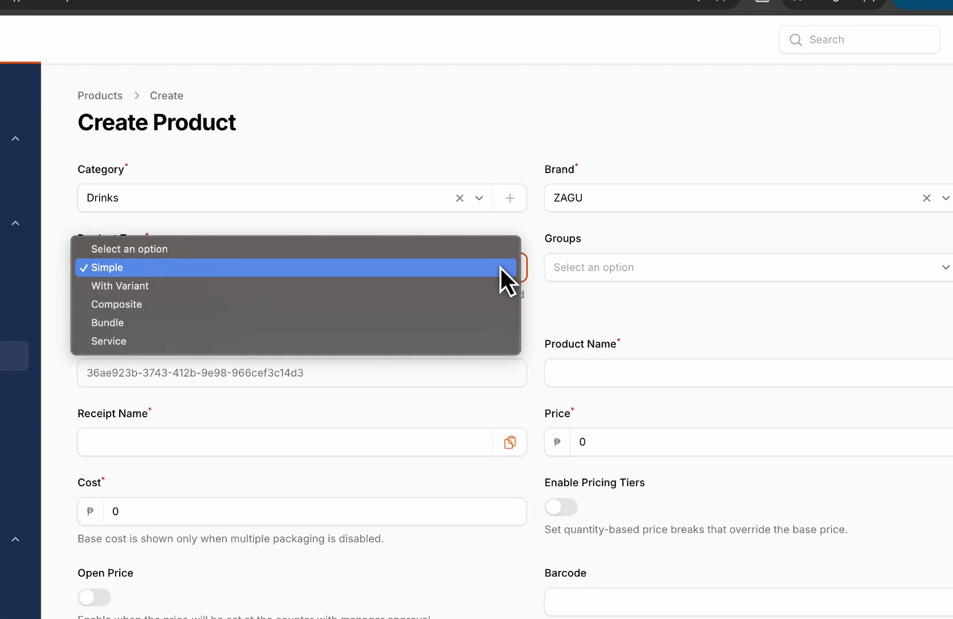
{"action": "left_click", "coordinate": [438, 286]}
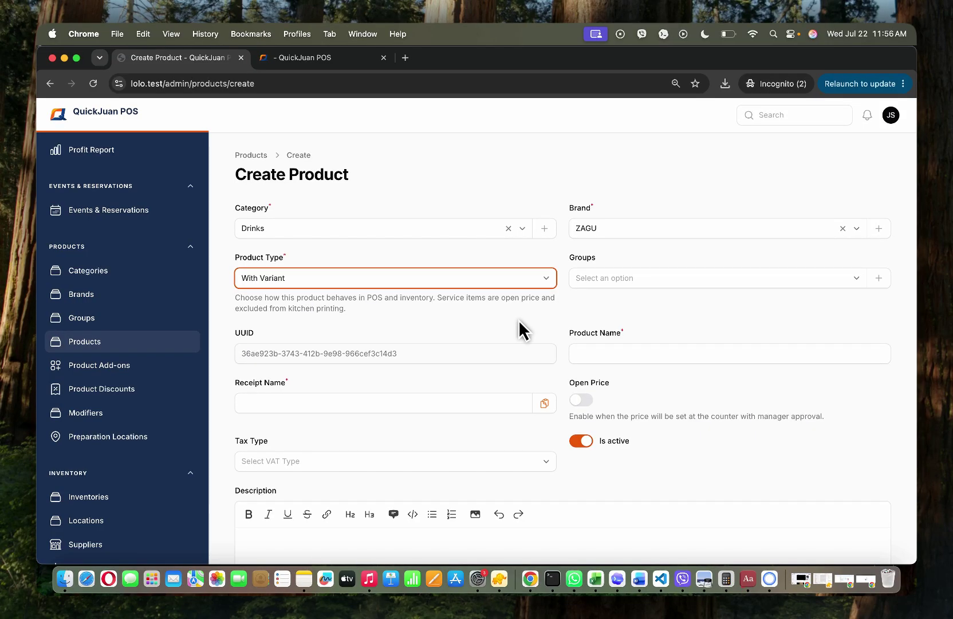
{"action": "left_click", "coordinate": [642, 279]}
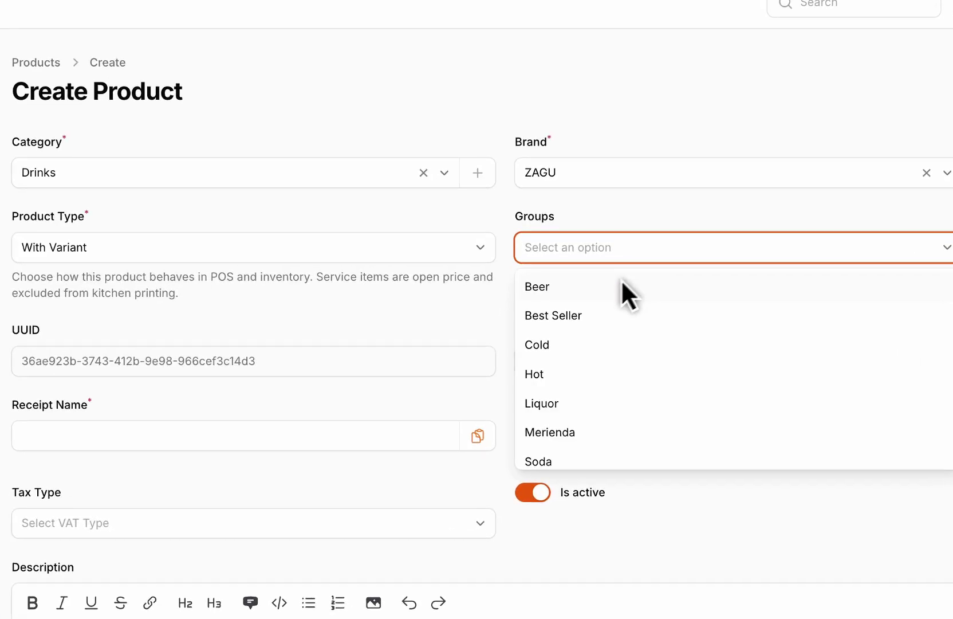
{"action": "left_click", "coordinate": [573, 315]}
{"action": "left_click", "coordinate": [545, 341]}
{"action": "left_click", "coordinate": [553, 399]}
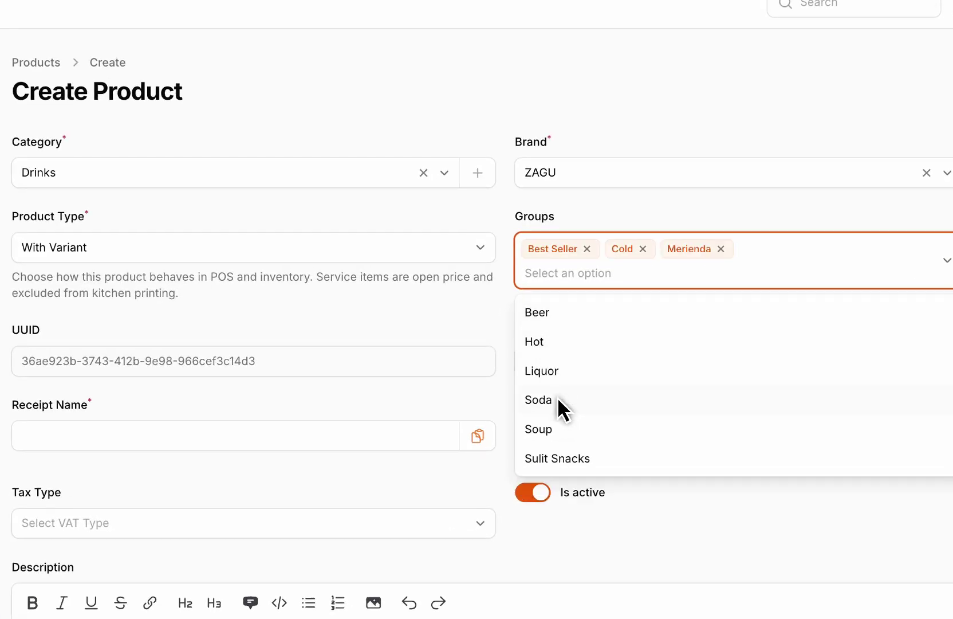
{"action": "left_click", "coordinate": [398, 373]}
- Enter Zagu Watermelon as the product name and copy it into the receipt name
{"action": "left_click", "coordinate": [652, 359]}
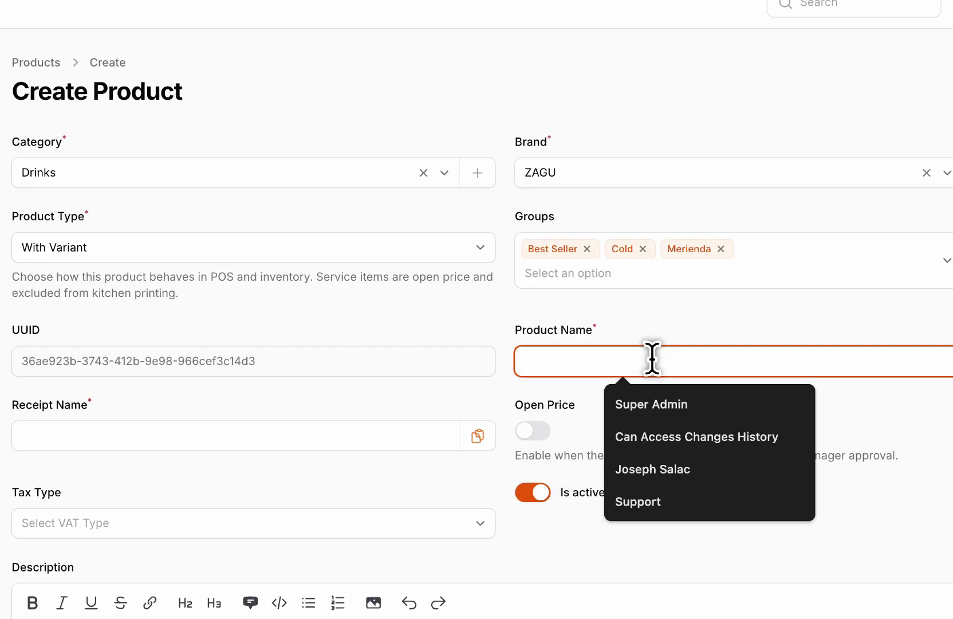
{"action": "type", "text": "ZAGU Ma"}
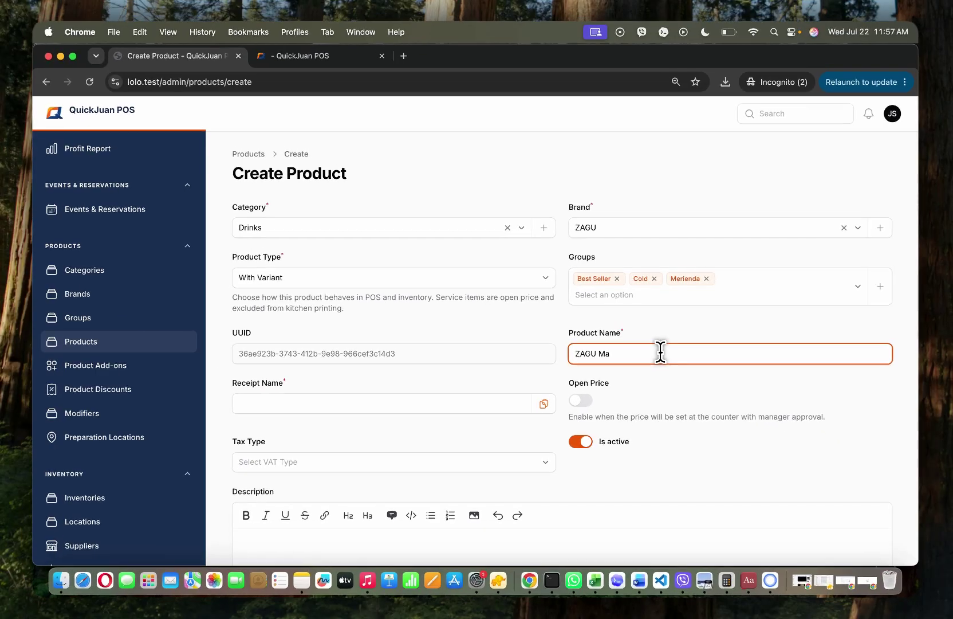
{"action": "key", "text": "BackSpace"}
{"action": "key", "text": "BackSpace"}
{"action": "key", "text": "BackSpace"}
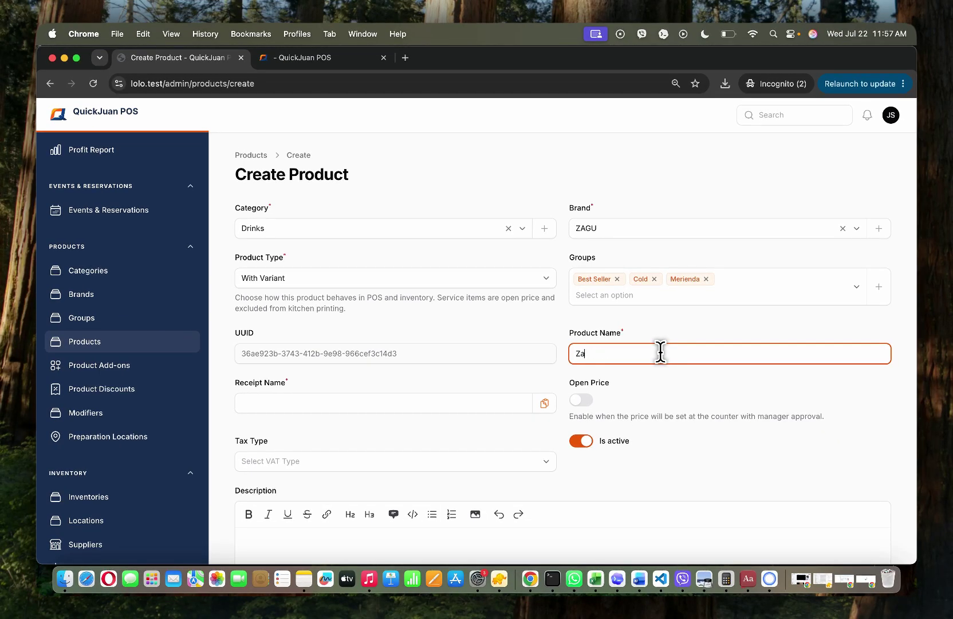
{"action": "type", "text": "Watermelon"}
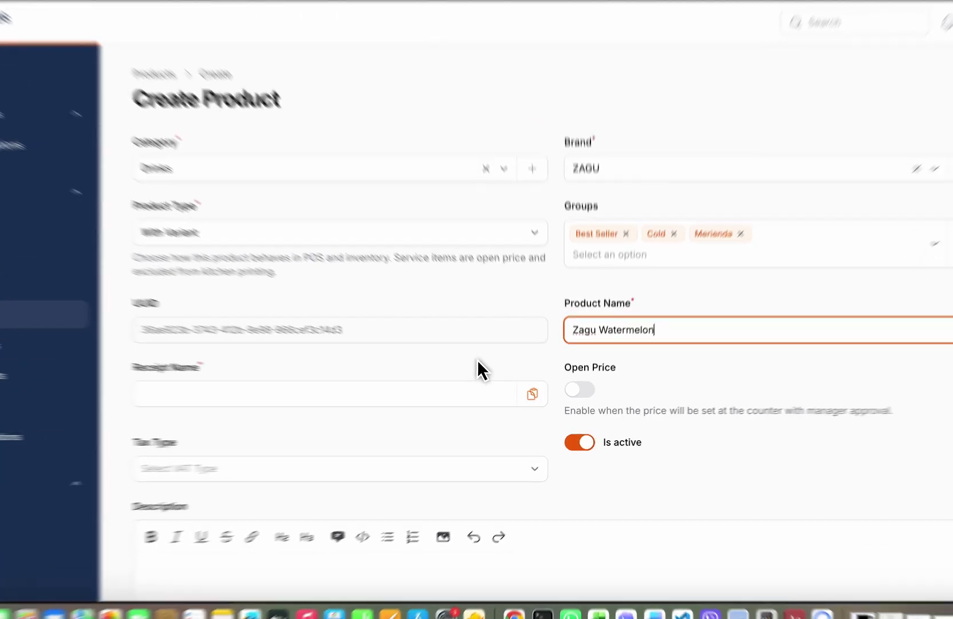
{"action": "left_click", "coordinate": [501, 380]}
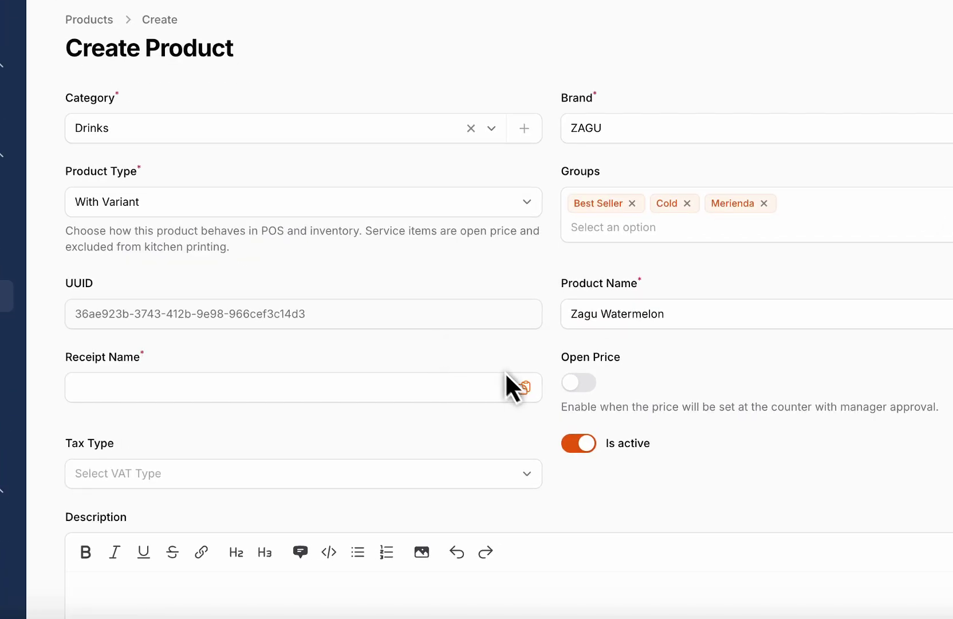
{"action": "left_click", "coordinate": [524, 386]}
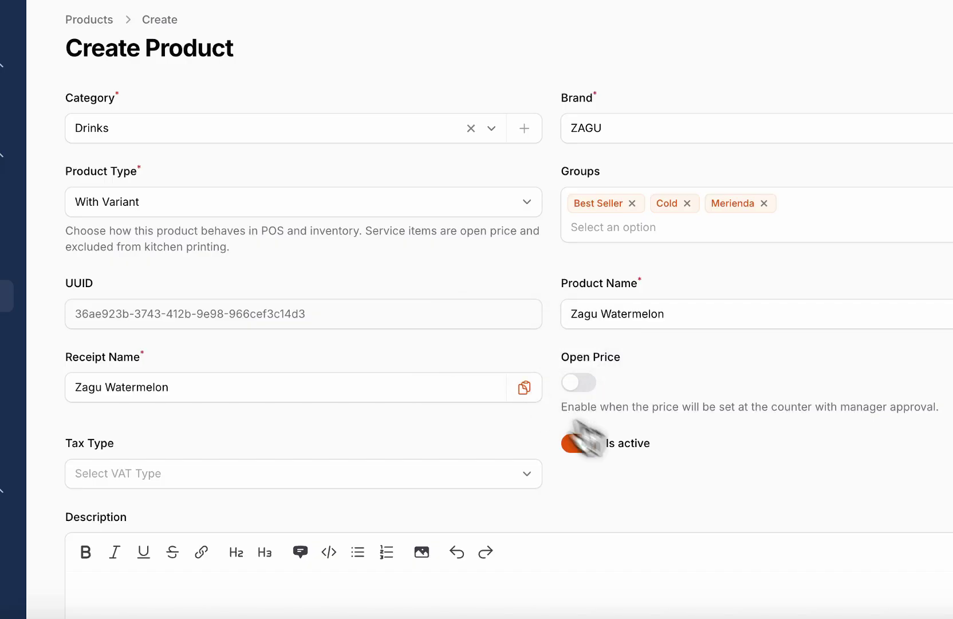
- Set the product's tax type to VAT and enter the description "Watermelon Flavor"
{"action": "scroll", "coordinate": [705, 484], "scroll_direction": "down", "scroll_amount": 5}
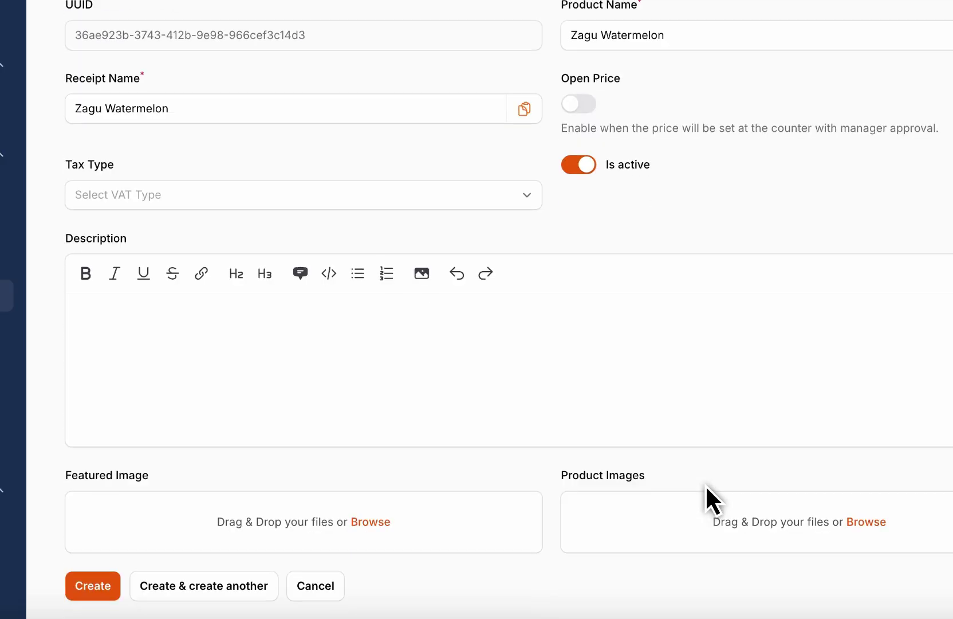
{"action": "left_click", "coordinate": [527, 195]}
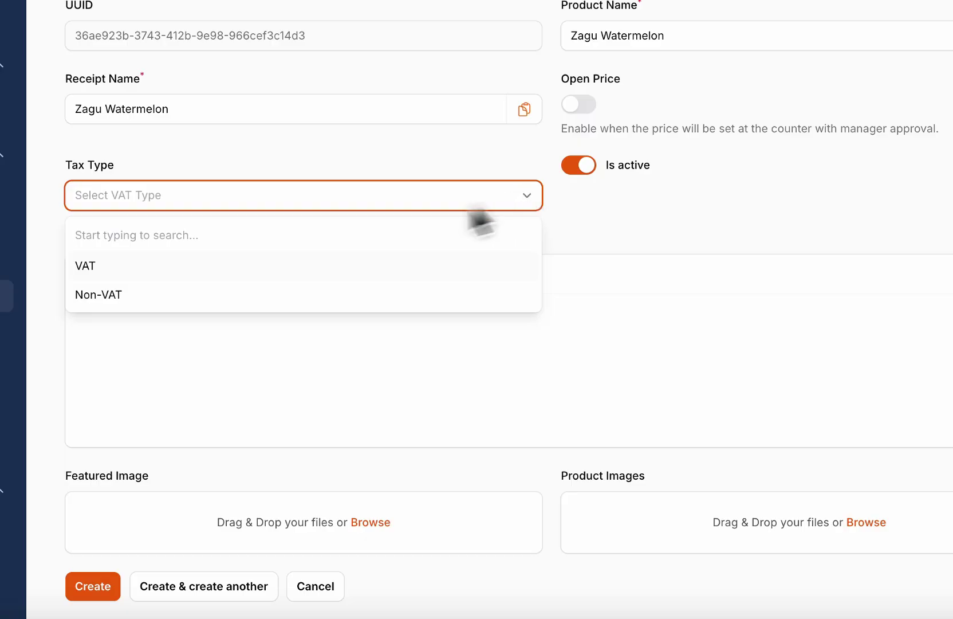
{"action": "left_click", "coordinate": [299, 267]}
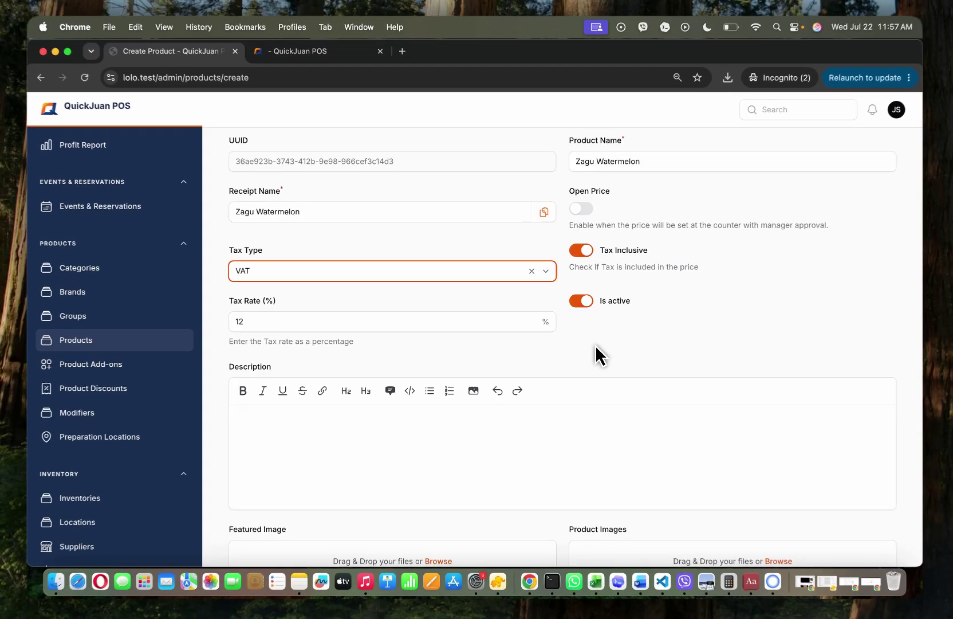
{"action": "scroll", "coordinate": [598, 355], "scroll_direction": "down", "scroll_amount": 2}
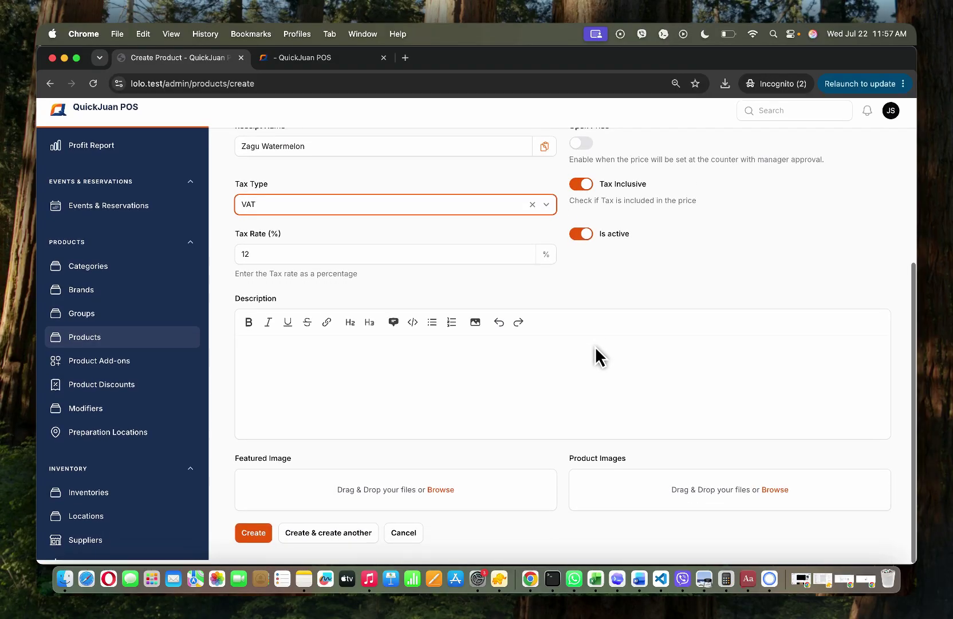
{"action": "left_click", "coordinate": [455, 367]}
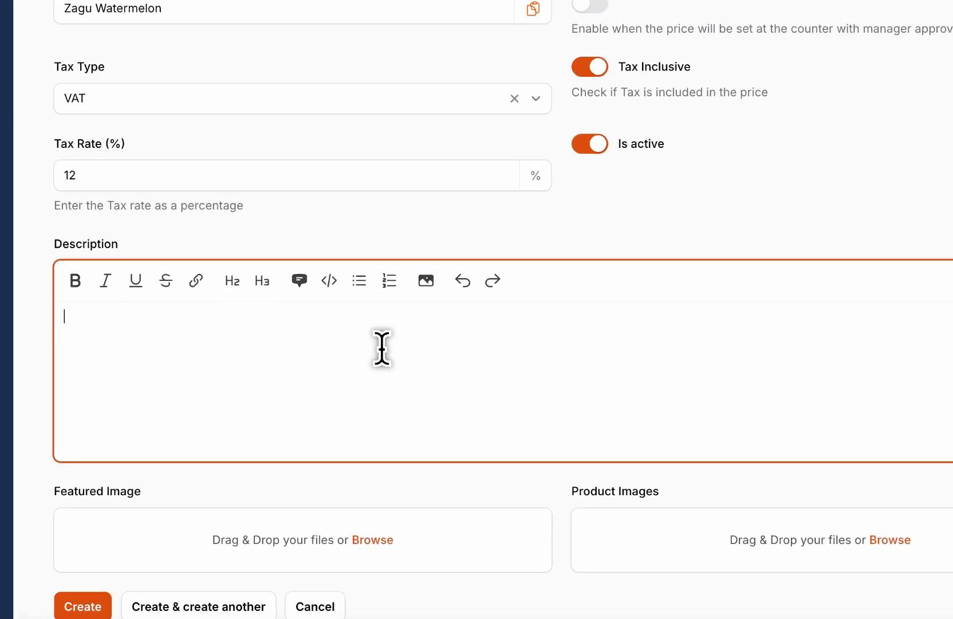
{"action": "type", "text": "Water"}
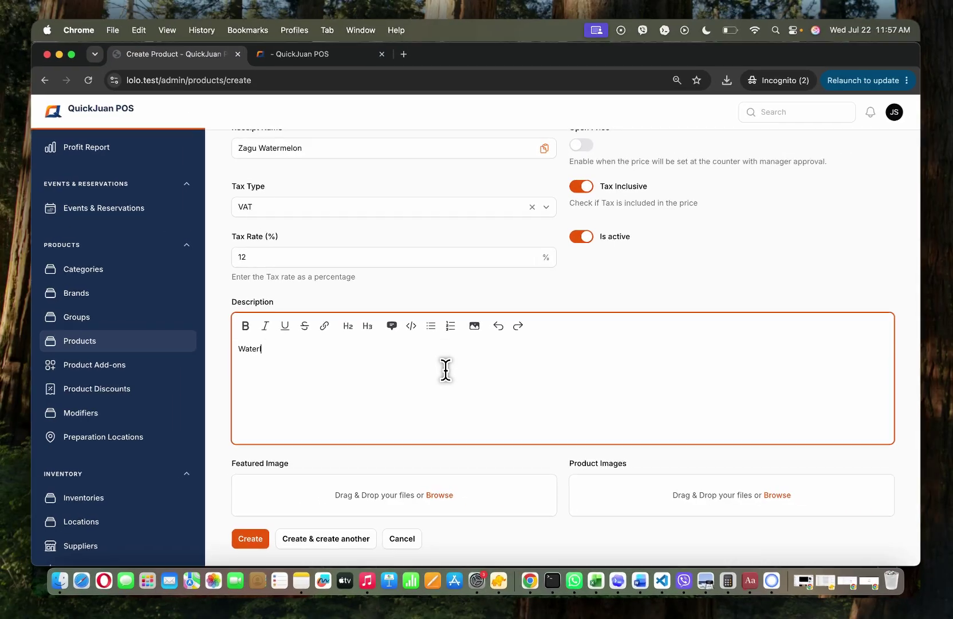
{"action": "type", "text": "melon Flavor"}
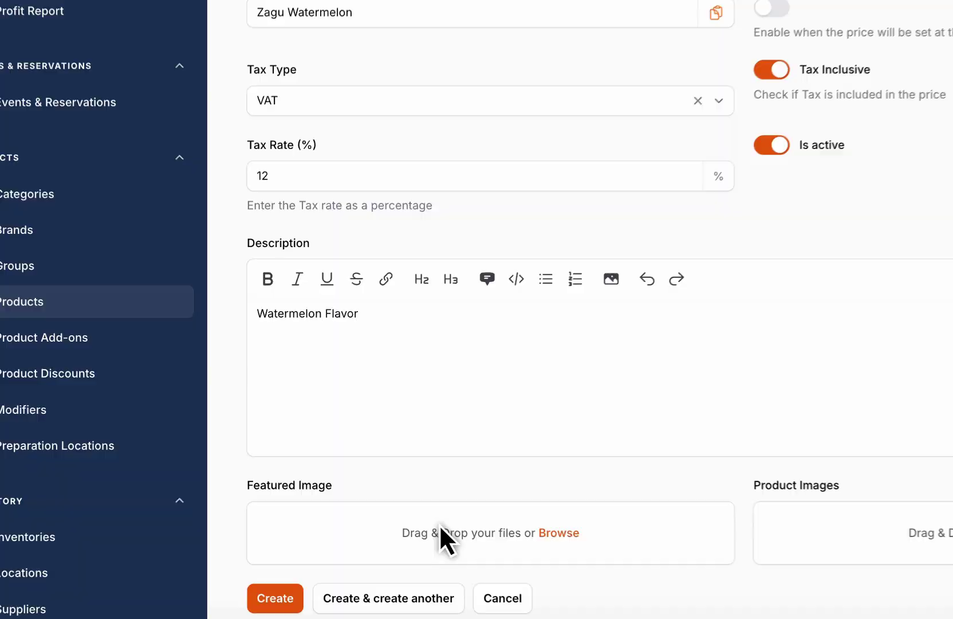
- Upload Watermelon.png from the sample products folder as the featured image and create the product
{"action": "left_click", "coordinate": [363, 492]}
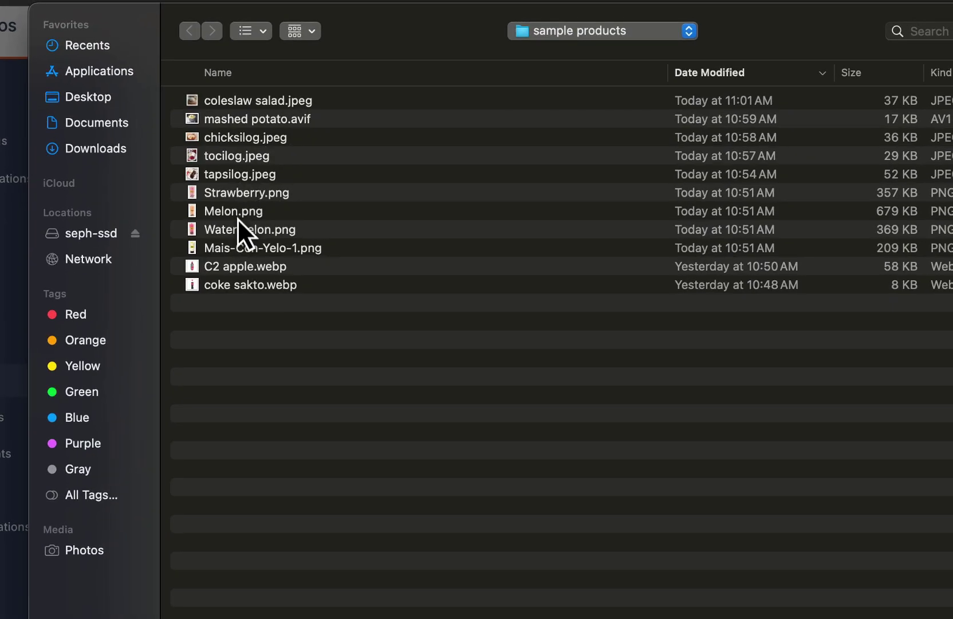
{"action": "double_click", "coordinate": [245, 221]}
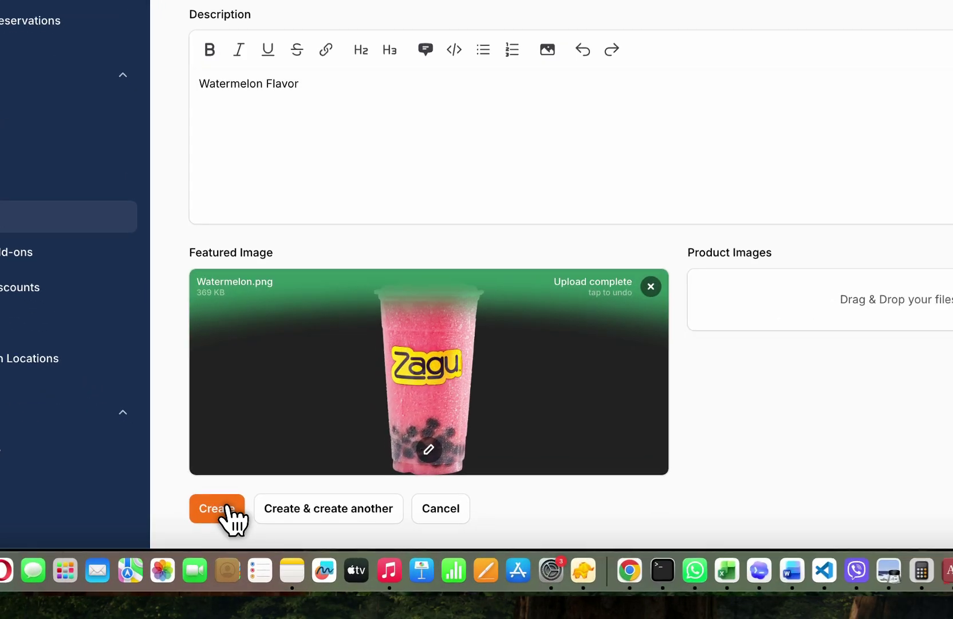
{"action": "left_click", "coordinate": [253, 537]}
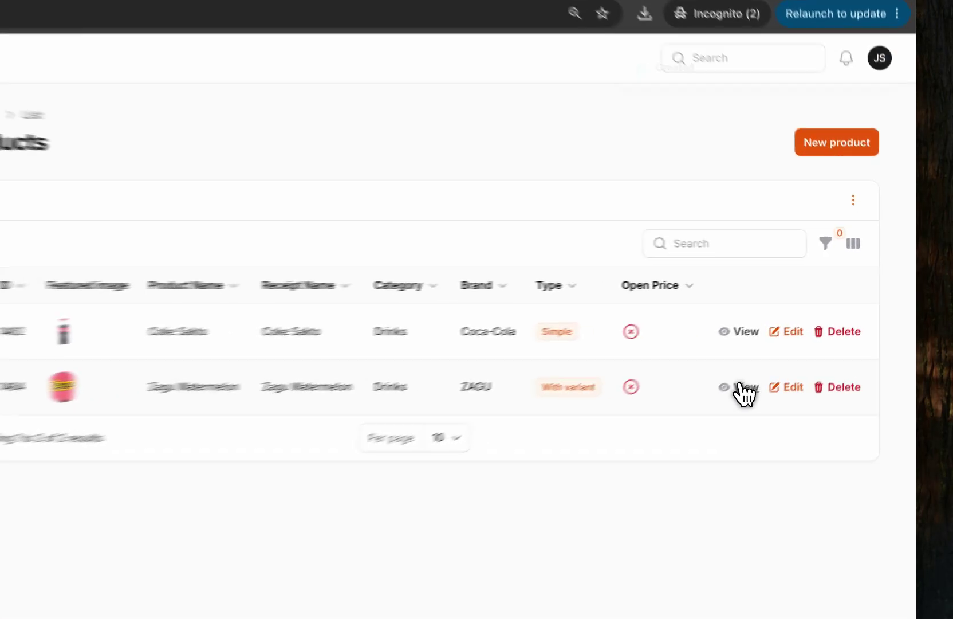
- Open the Zagu Watermelon product for editing and start a new product pricing entry
{"action": "left_click", "coordinate": [795, 348]}
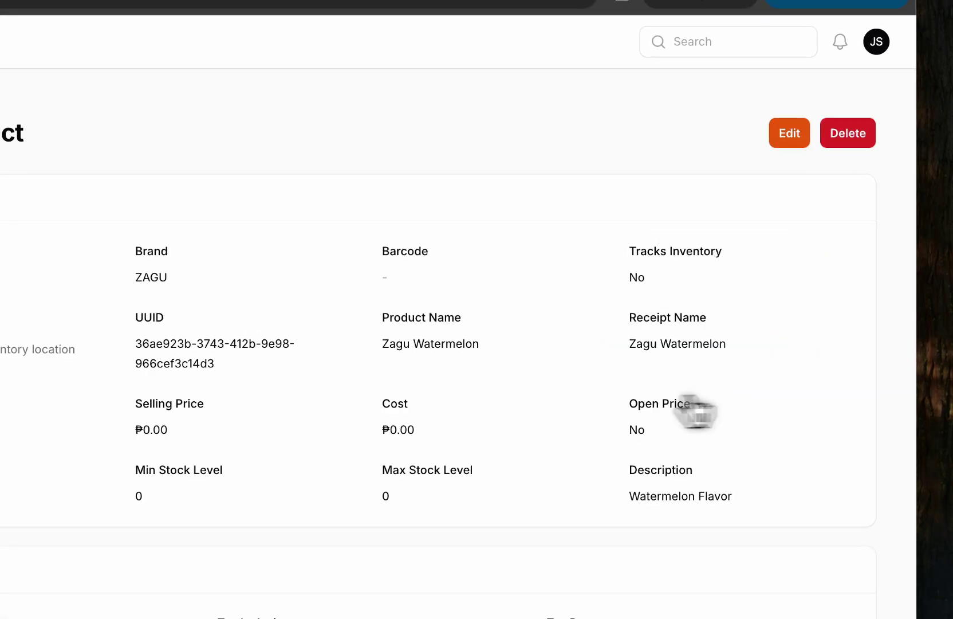
{"action": "left_click", "coordinate": [779, 134]}
{"action": "scroll", "coordinate": [507, 458], "scroll_direction": "down", "scroll_amount": 10}
{"action": "scroll", "coordinate": [504, 452], "scroll_direction": "down", "scroll_amount": 5}
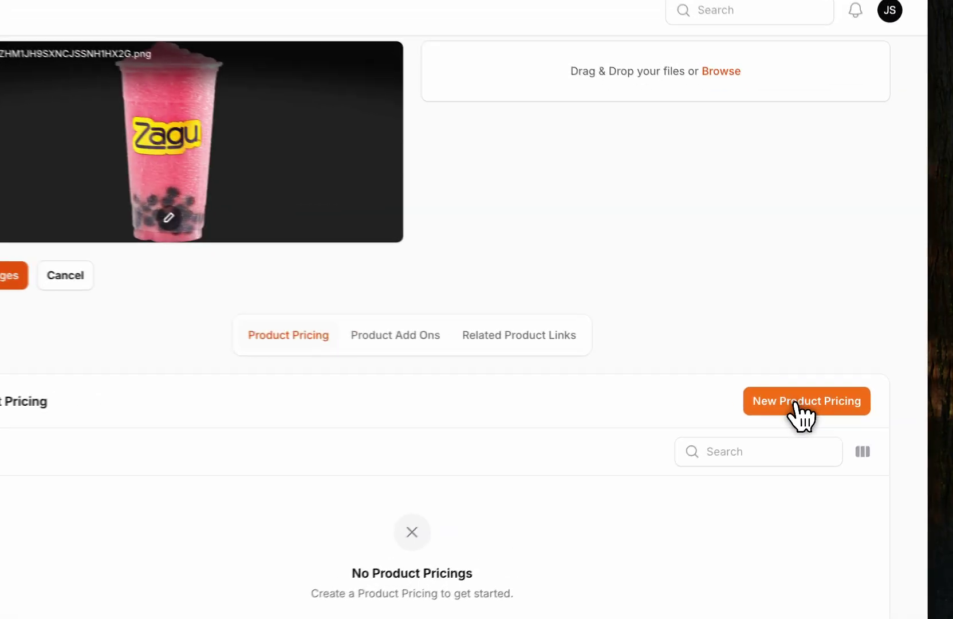
{"action": "left_click", "coordinate": [796, 404]}
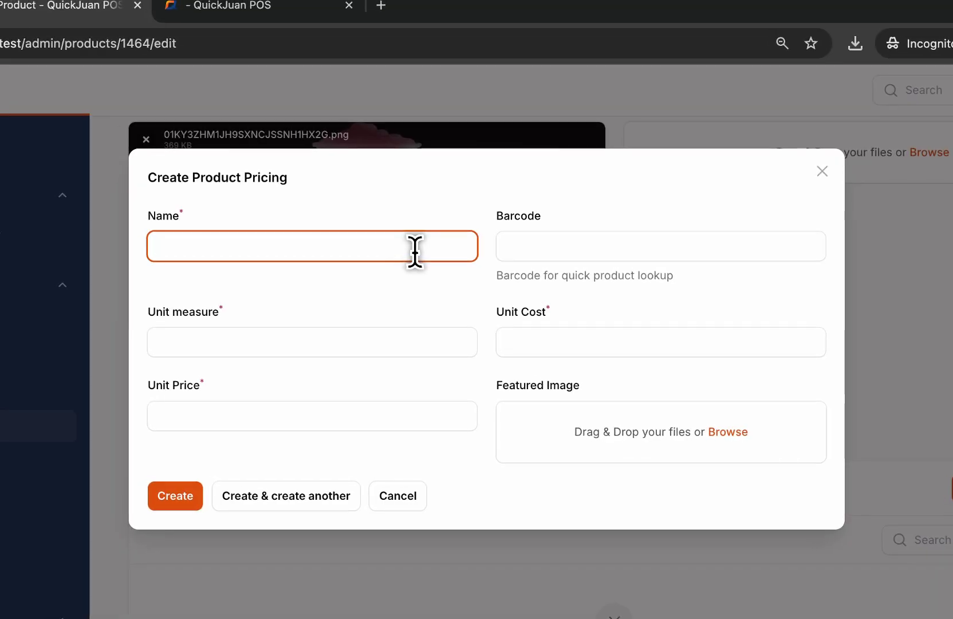
- Name the pricing entry W-Regular and set its unit measure to Regular
{"action": "type", "text": "R"}
{"action": "key", "text": "BackSpace"}
{"action": "key", "text": "BackSpace"}
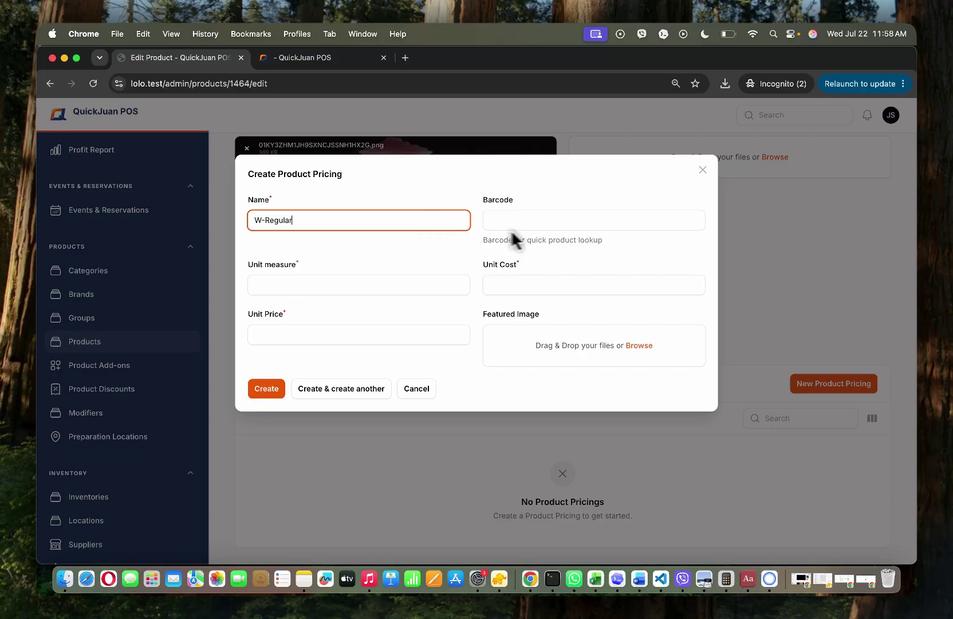
{"action": "left_click", "coordinate": [378, 286]}
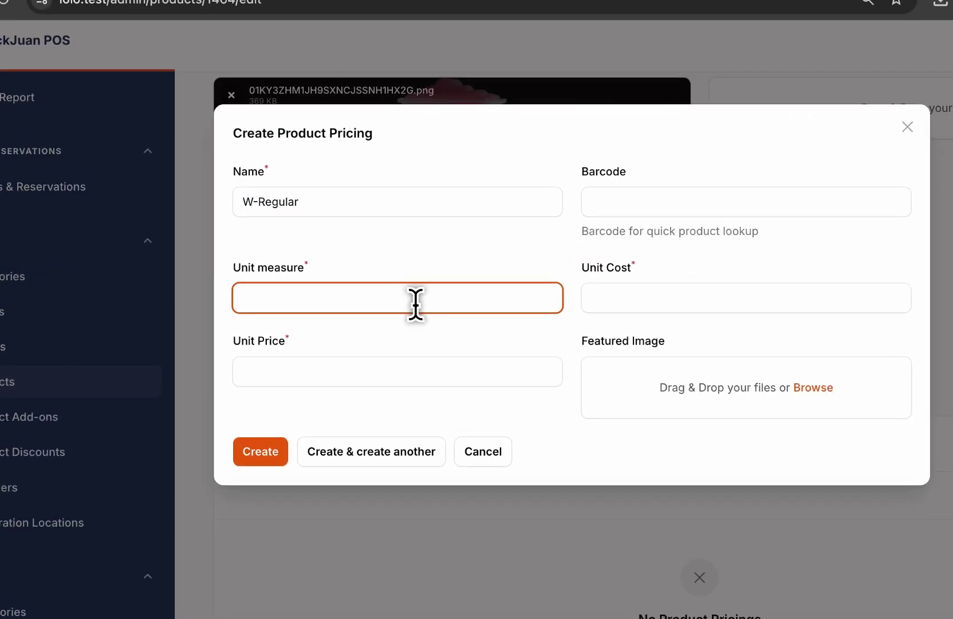
{"action": "type", "text": "REgular"}
{"action": "left_click", "coordinate": [259, 296]}
{"action": "key", "text": "BackSpace"}
{"action": "type", "text": "egular"}
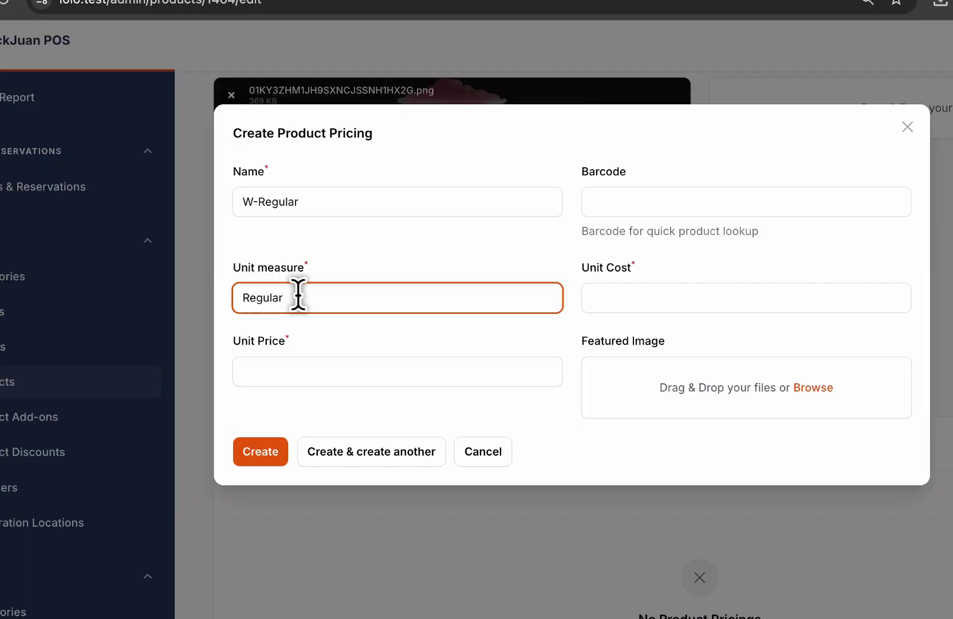
- Set the unit cost to 15 and the unit price to 25, and create the entry with another one to follow
{"action": "left_click", "coordinate": [352, 251]}
{"action": "left_click", "coordinate": [593, 298]}
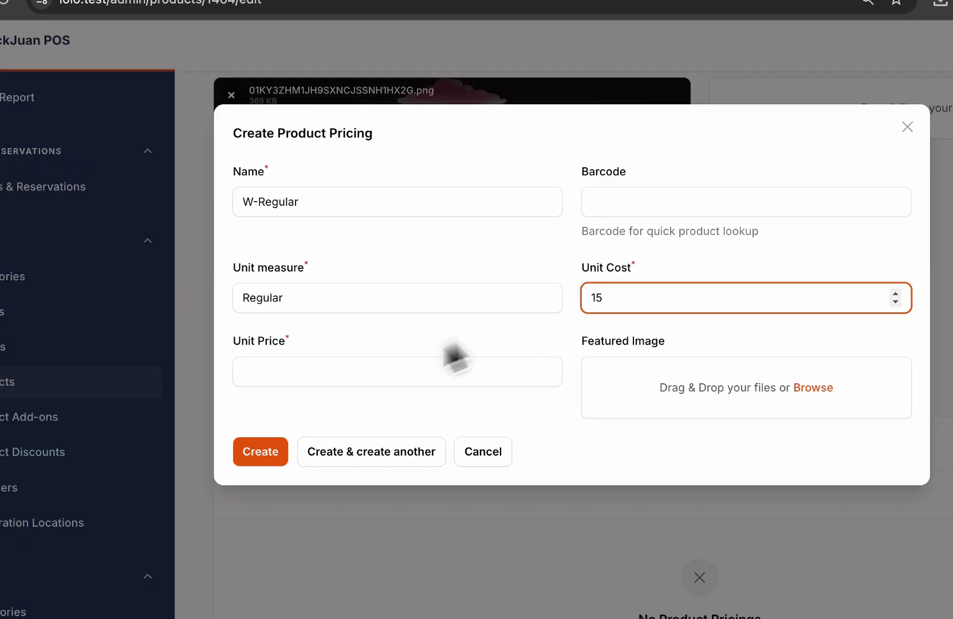
{"action": "left_click", "coordinate": [380, 378]}
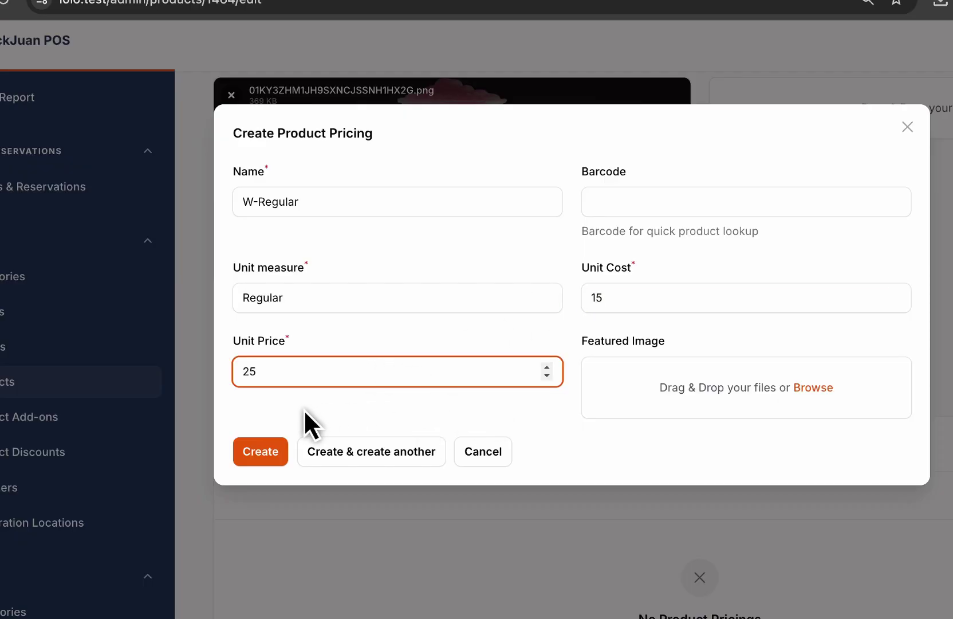
{"action": "left_click", "coordinate": [333, 446]}
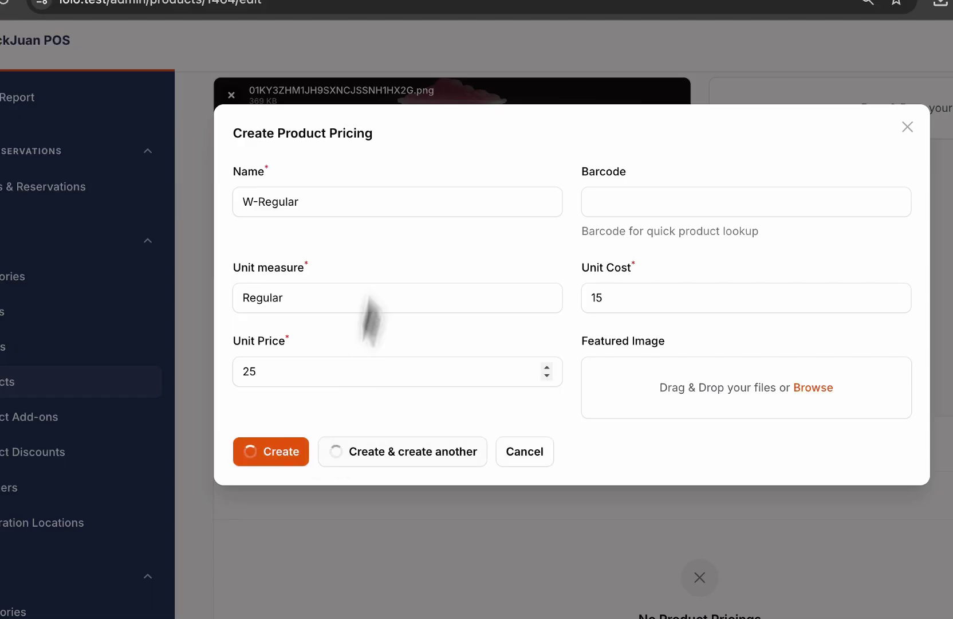
- Name the second pricing entry W-Medium and set its unit measure to Medium
{"action": "left_click", "coordinate": [355, 201]}
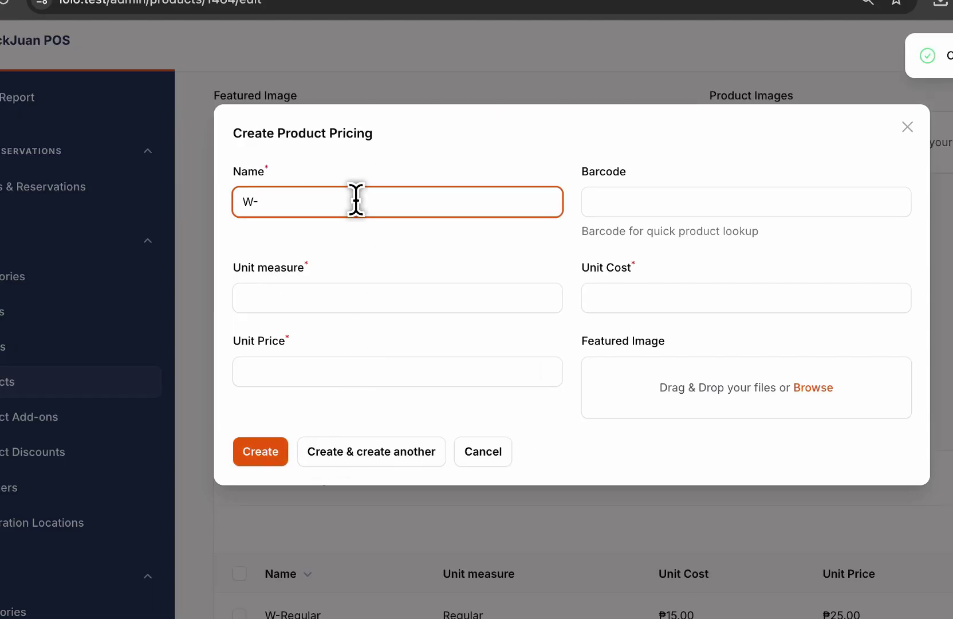
{"action": "type", "text": "W-Mmedium"}
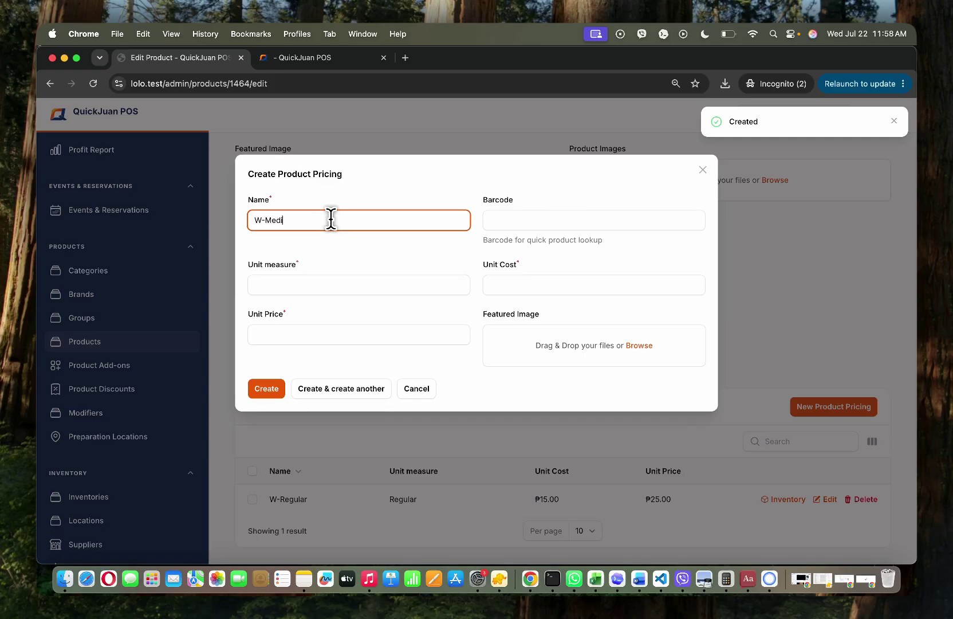
{"action": "type", "text": "um"}
{"action": "left_click", "coordinate": [351, 290]}
{"action": "type", "text": "M"}
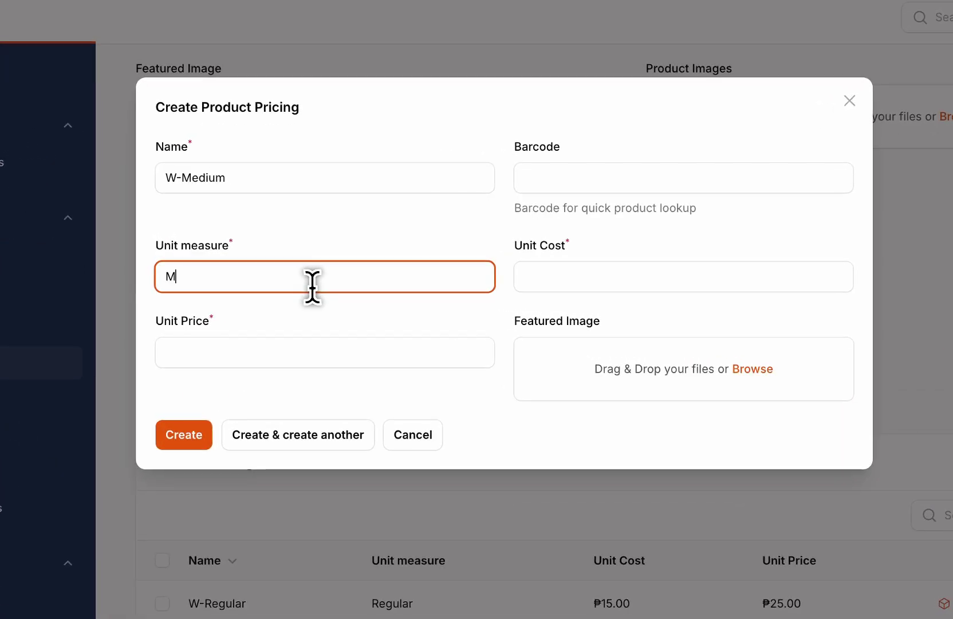
{"action": "type", "text": "edium"}
- Set the medium entry's unit cost to 20 and unit price to 35, and create it with another one to follow
{"action": "left_click", "coordinate": [562, 276]}
{"action": "type", "text": "20"}
{"action": "left_click", "coordinate": [312, 352]}
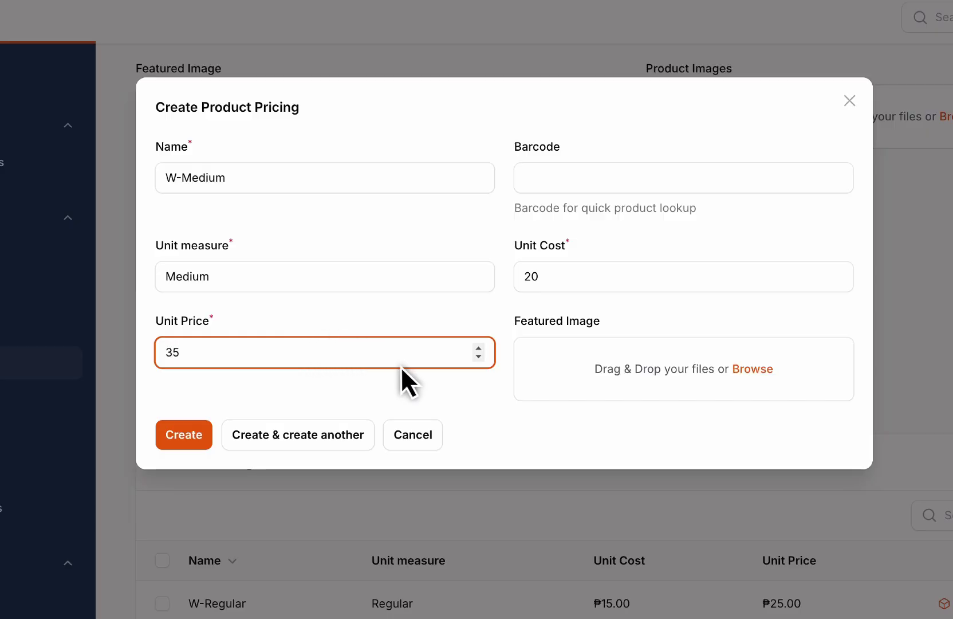
{"action": "left_click", "coordinate": [291, 435]}
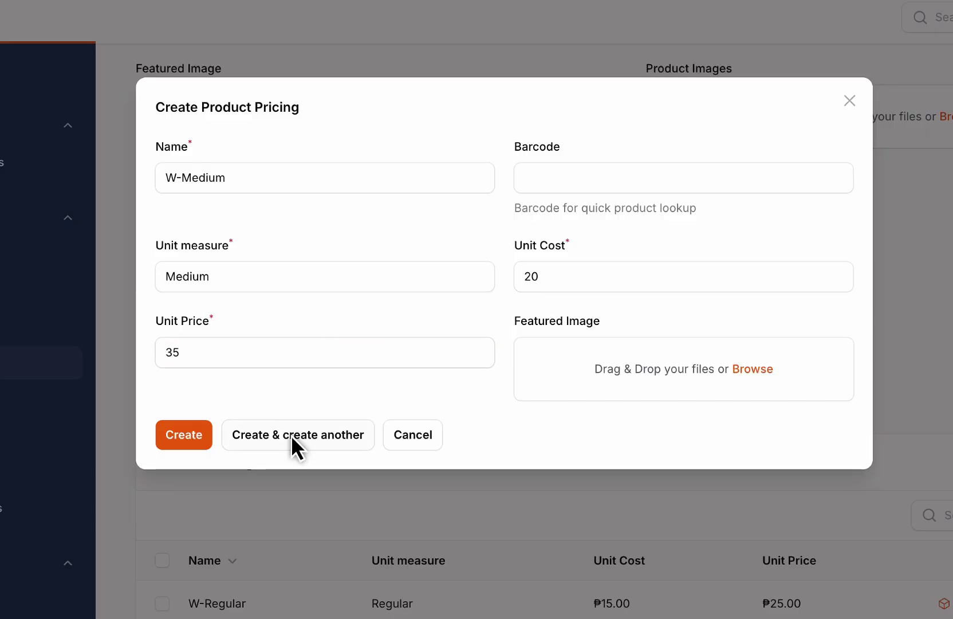
- Name the third pricing entry W-Large and set its unit measure to Large
{"action": "left_click", "coordinate": [372, 177]}
{"action": "type", "text": "W-LArge"}
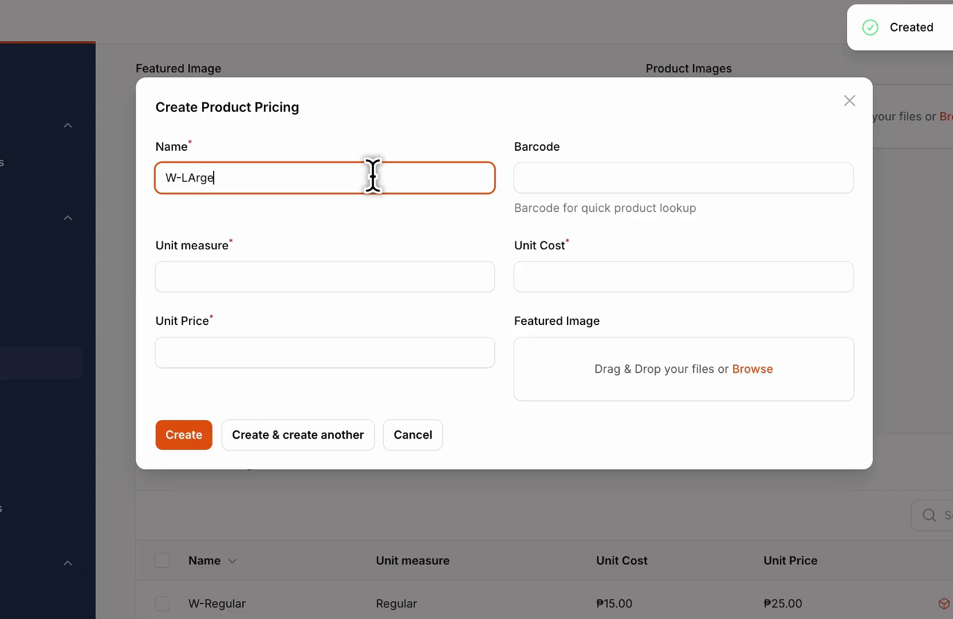
{"action": "key", "text": "BackSpace"}
{"action": "key", "text": "BackSpace"}
{"action": "type", "text": "e"}
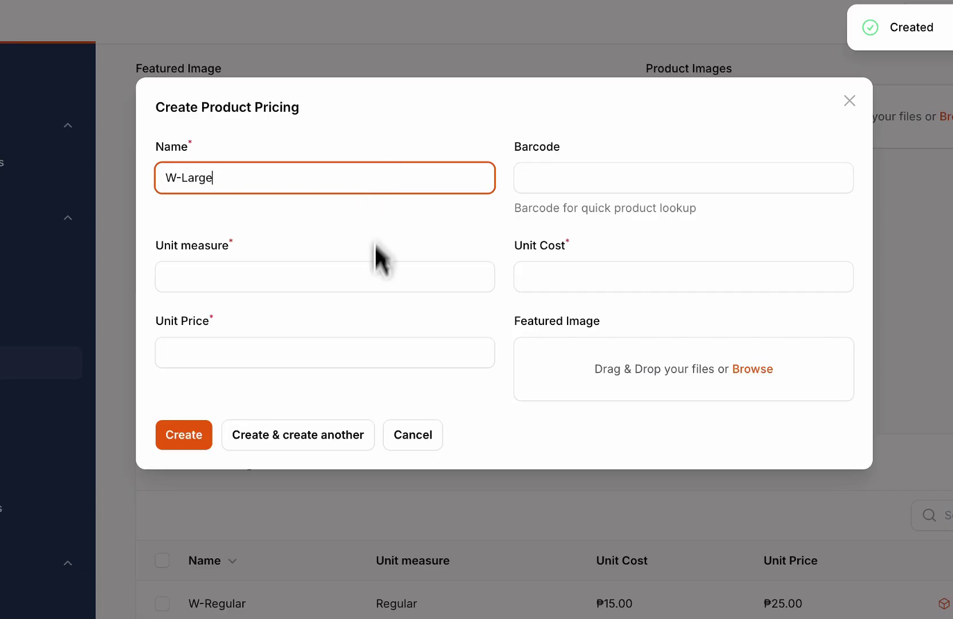
{"action": "left_click", "coordinate": [372, 283]}
{"action": "type", "text": "Large"}
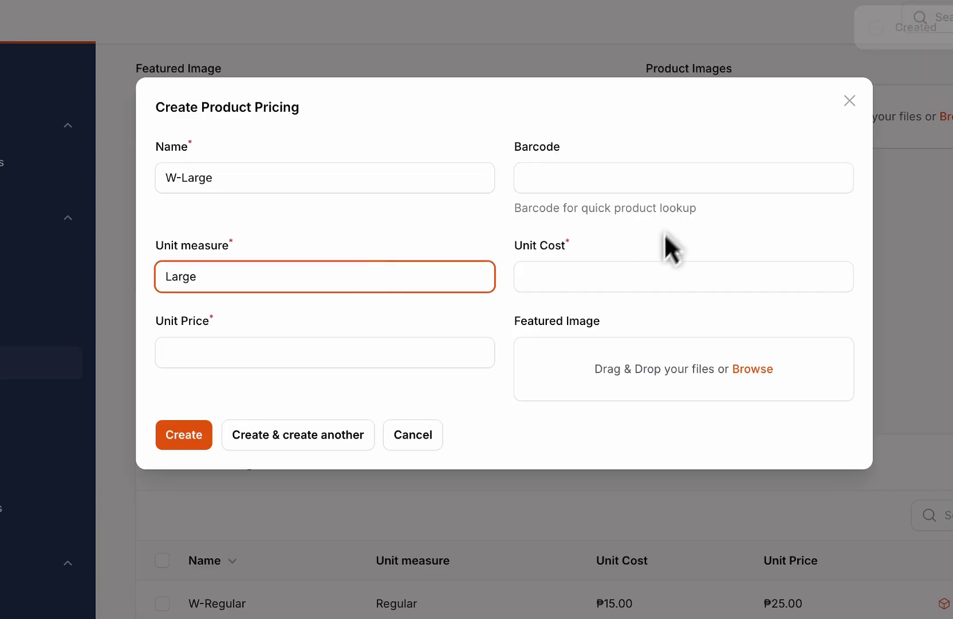
- Set the large entry's unit cost to 30 and unit price to 45, and create it as the last entry
{"action": "left_click", "coordinate": [655, 268]}
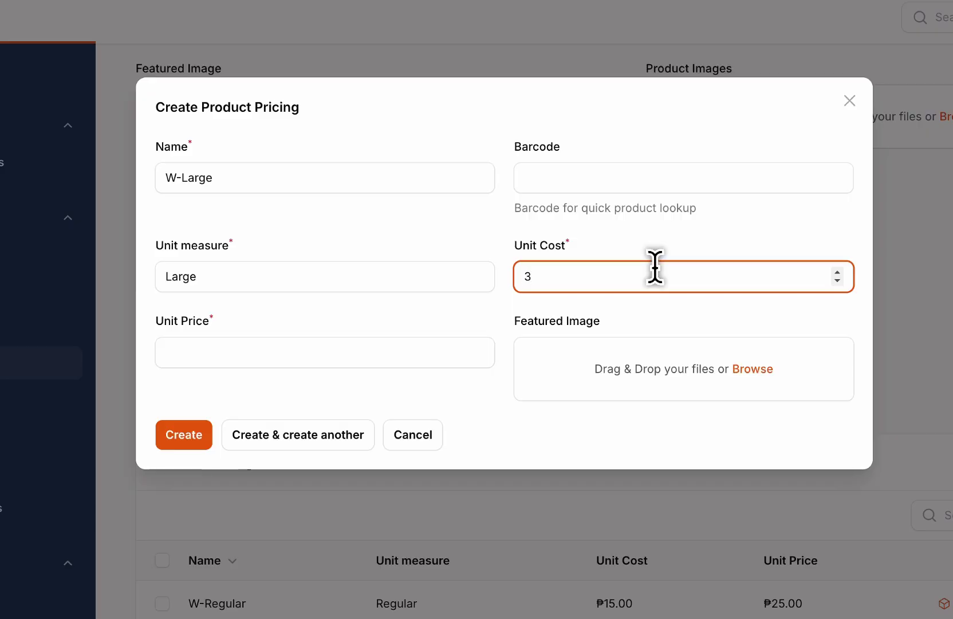
{"action": "type", "text": "30"}
{"action": "left_click", "coordinate": [392, 363]}
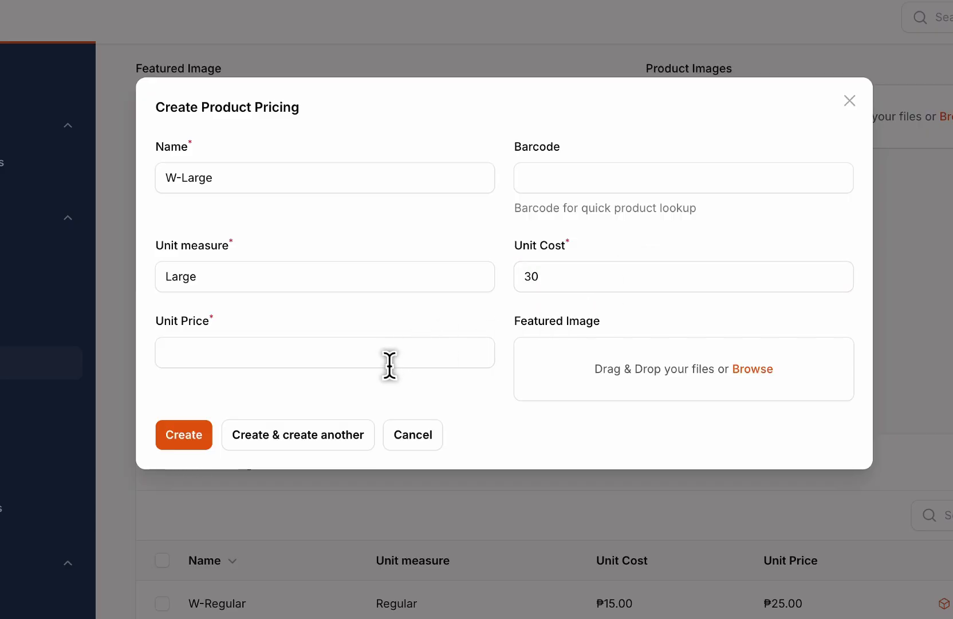
{"action": "type", "text": "3"}
{"action": "type", "text": "5"}
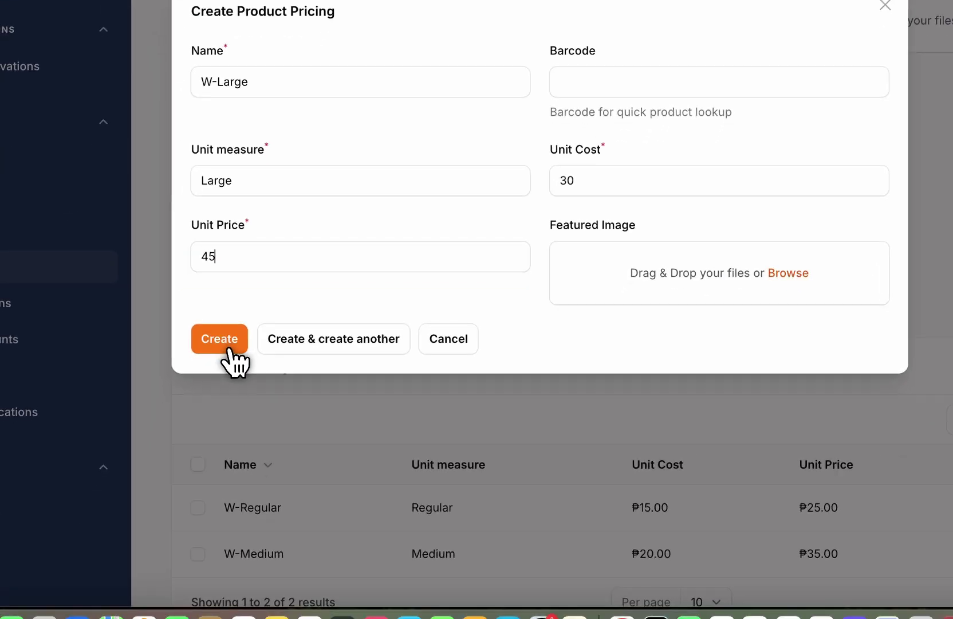
{"action": "left_click", "coordinate": [230, 350]}
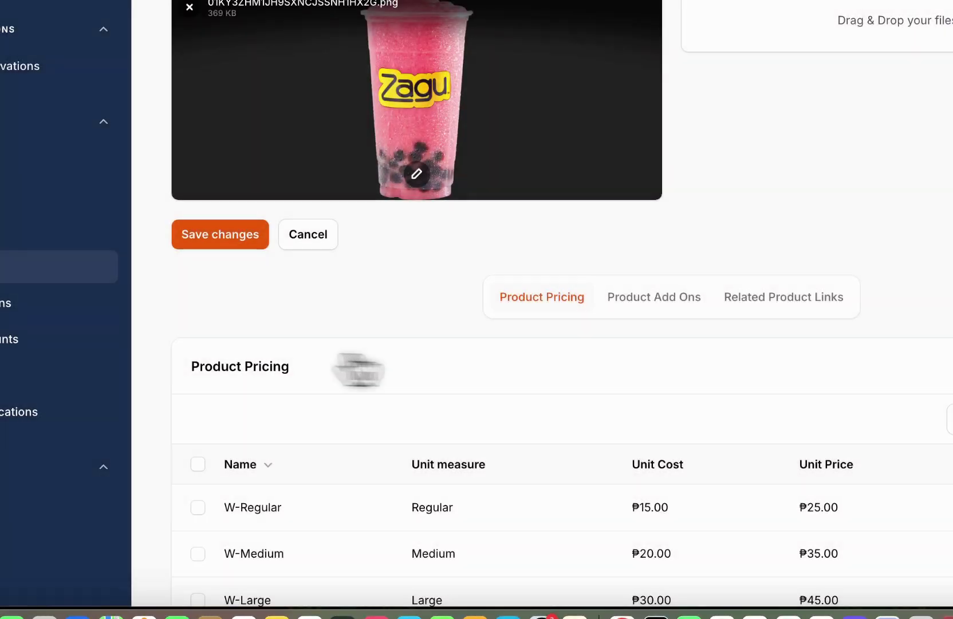